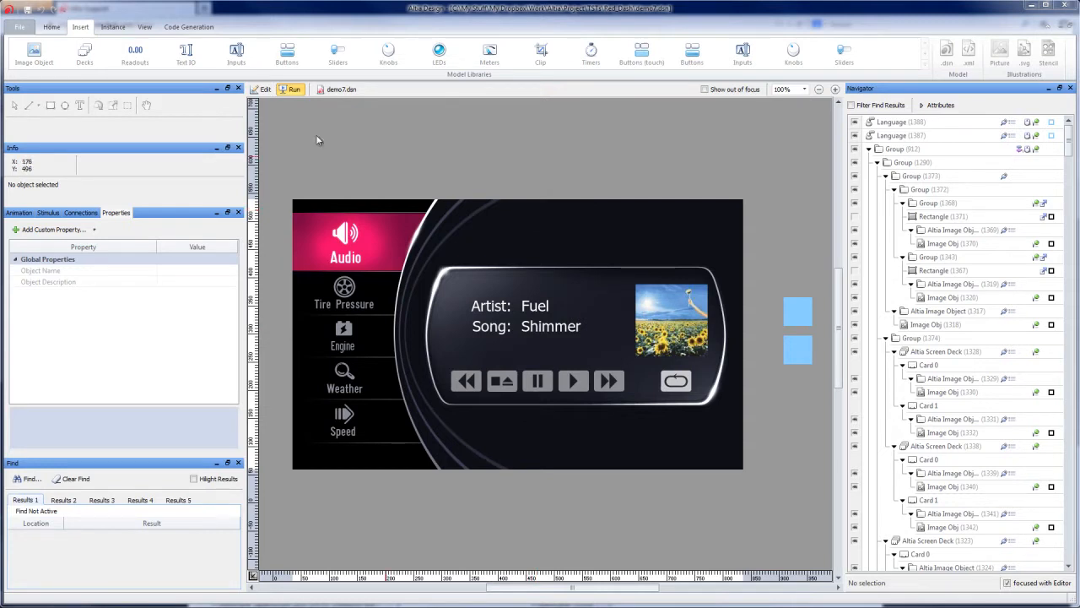
Step: Switch the design to Edit mode and select the upper blue Language object beside the display
{"action": "left_click", "coordinate": [288, 91]}
{"action": "left_click", "coordinate": [265, 89]}
{"action": "left_click", "coordinate": [799, 318]}
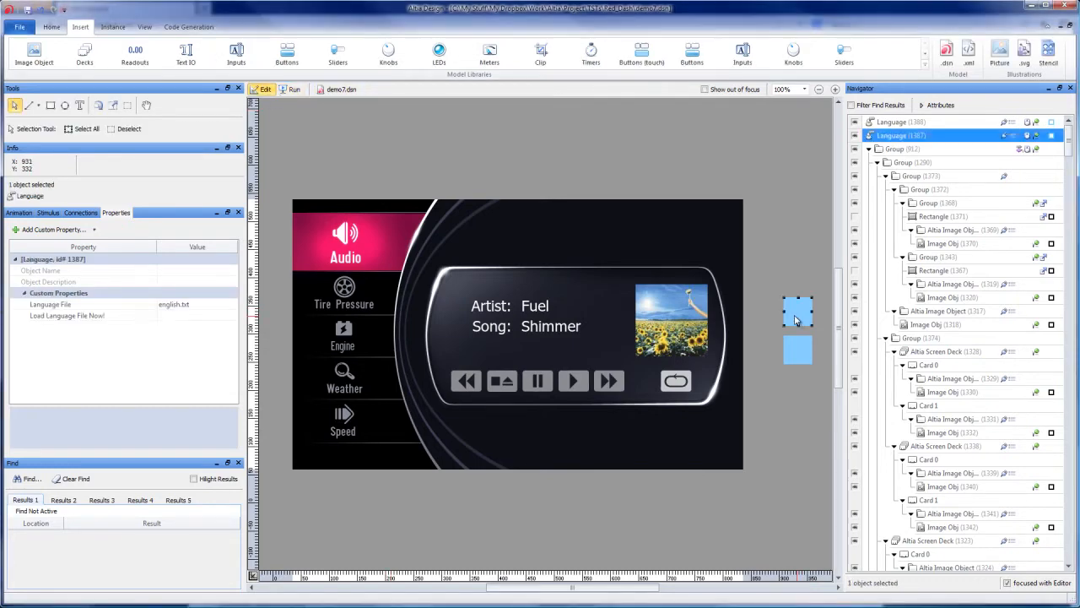
Step: Place a copy of the Language model from the Special Functions library near the display's lower-left corner, and delete it
{"action": "left_click", "coordinate": [927, 74]}
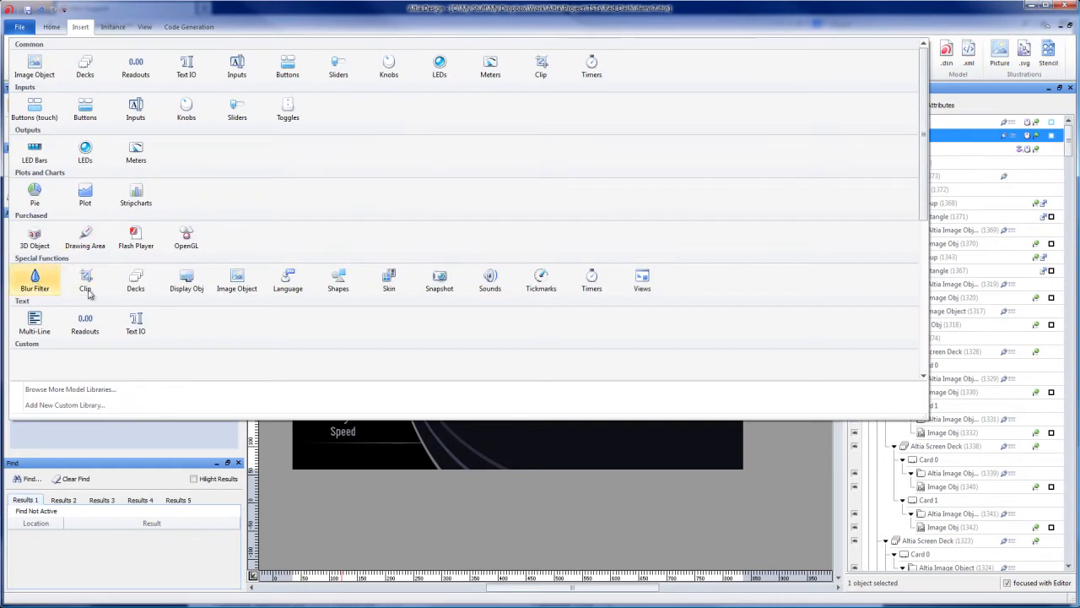
{"action": "left_click", "coordinate": [295, 295]}
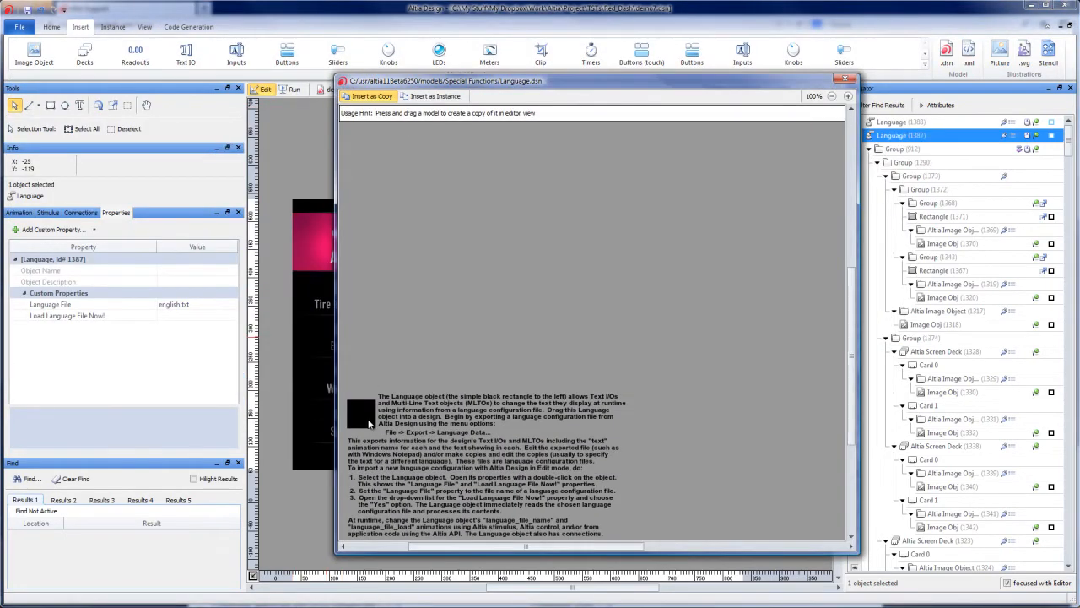
{"action": "left_click_drag", "start_coordinate": [363, 414], "coordinate": [287, 520]}
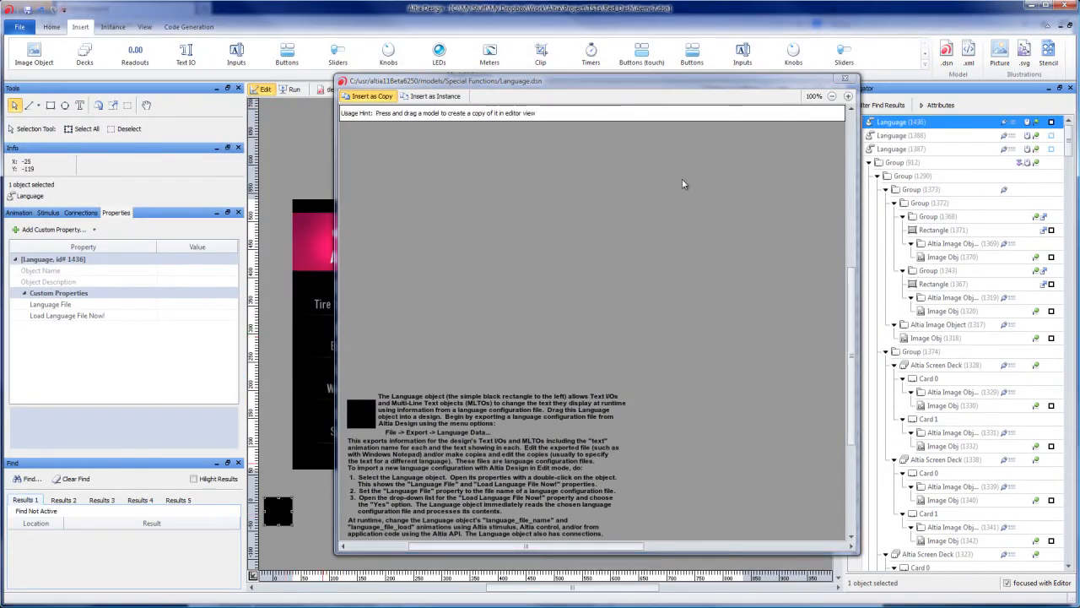
{"action": "left_click", "coordinate": [846, 79]}
{"action": "right_click", "coordinate": [284, 512]}
{"action": "left_click", "coordinate": [303, 289]}
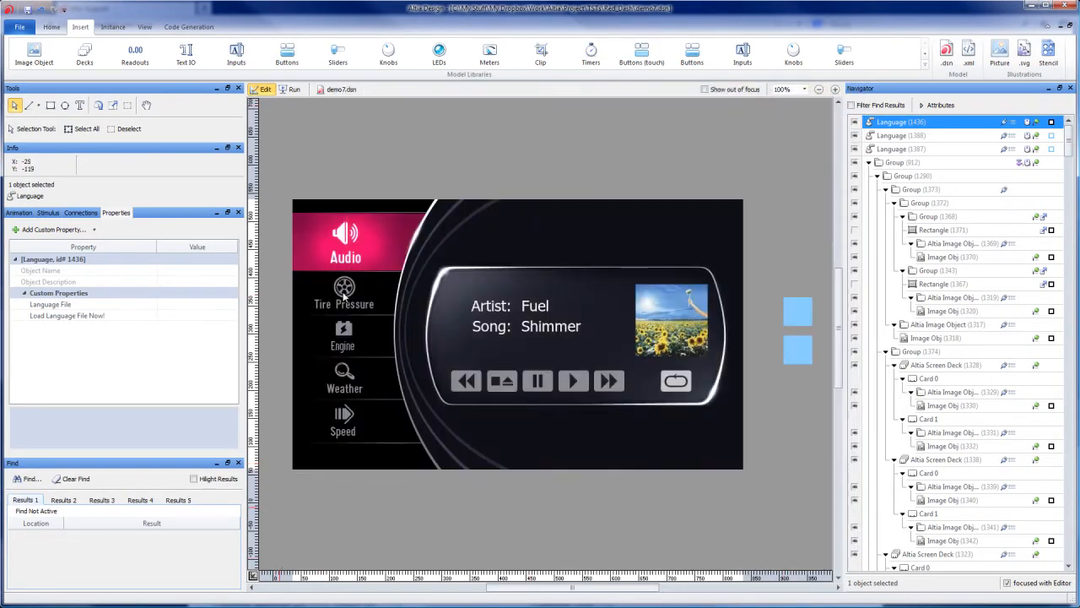
Step: Compare the Language File properties of the two blue Language objects
{"action": "left_click", "coordinate": [797, 319]}
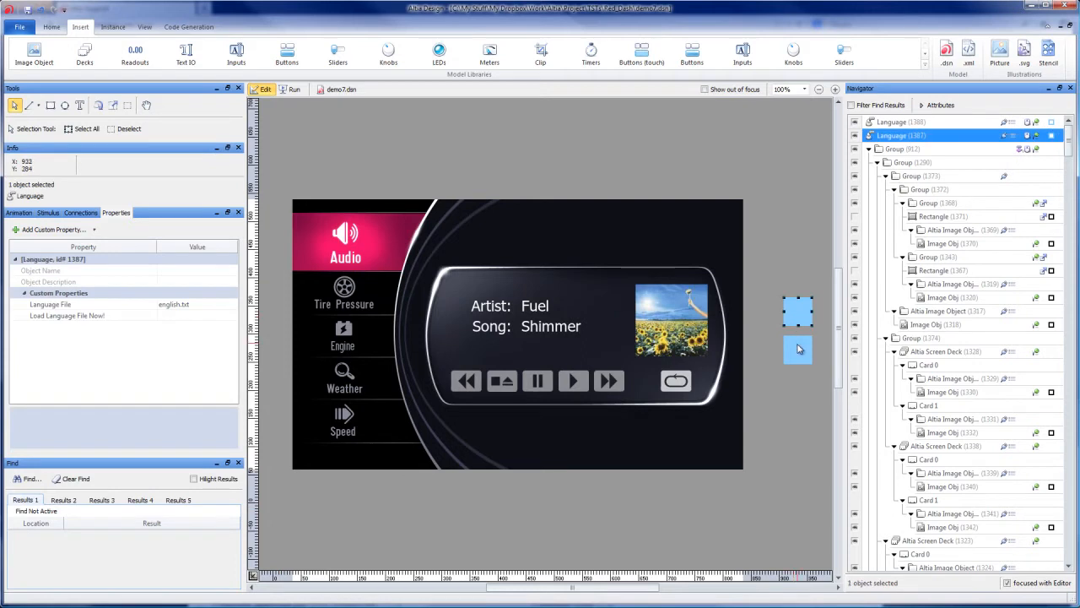
{"action": "left_click", "coordinate": [800, 351]}
{"action": "left_click", "coordinate": [800, 319]}
{"action": "left_click", "coordinate": [802, 353]}
{"action": "left_click", "coordinate": [798, 310]}
Step: Inspect the Left Down stimulus defined on the lower blue Language object
{"action": "left_click", "coordinate": [797, 354]}
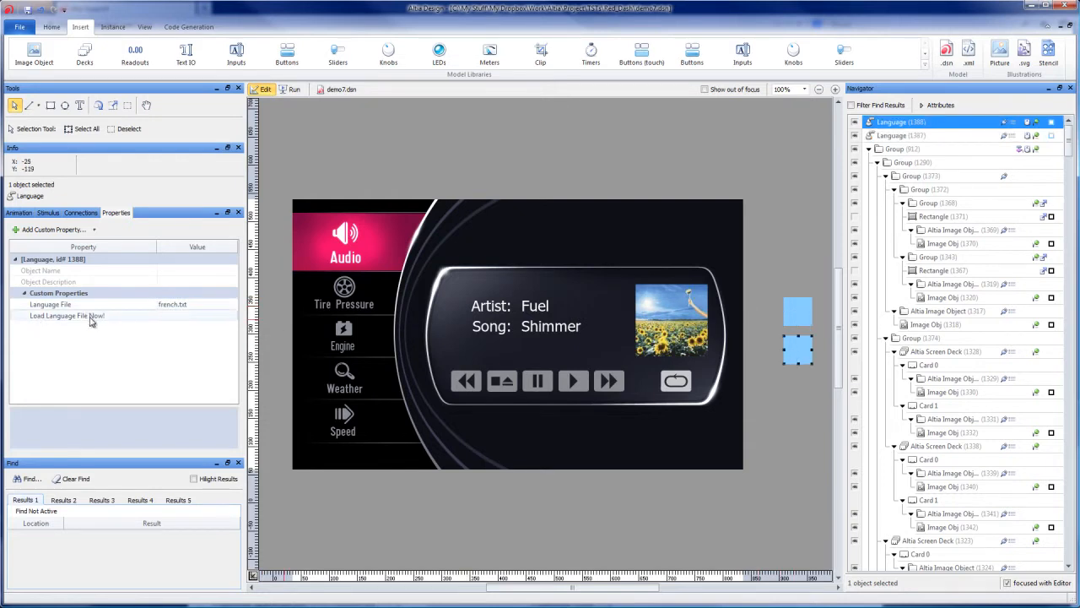
{"action": "left_click", "coordinate": [48, 213]}
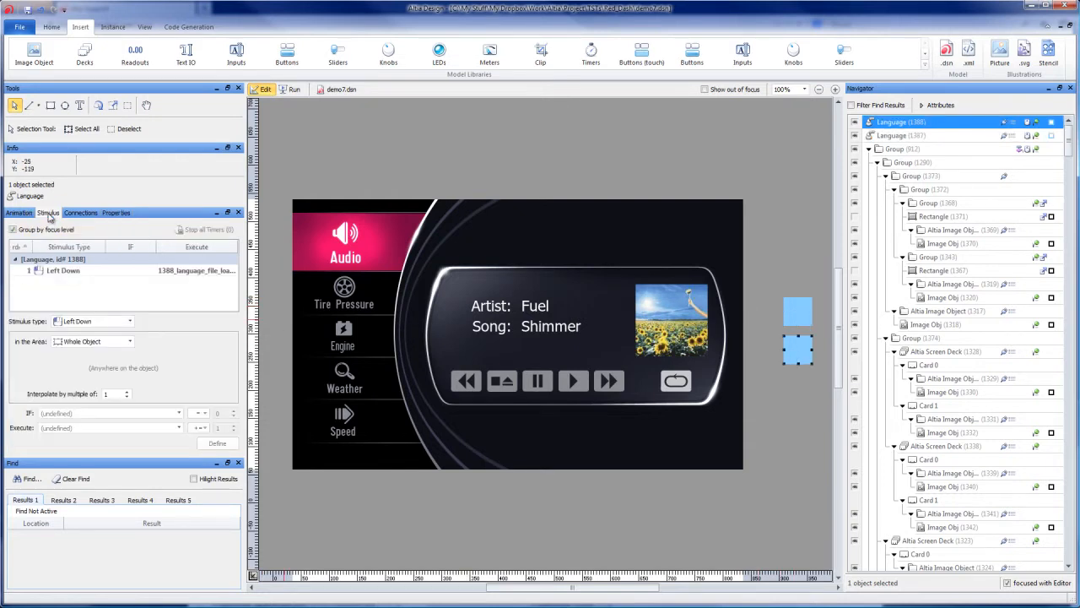
{"action": "left_click", "coordinate": [62, 275]}
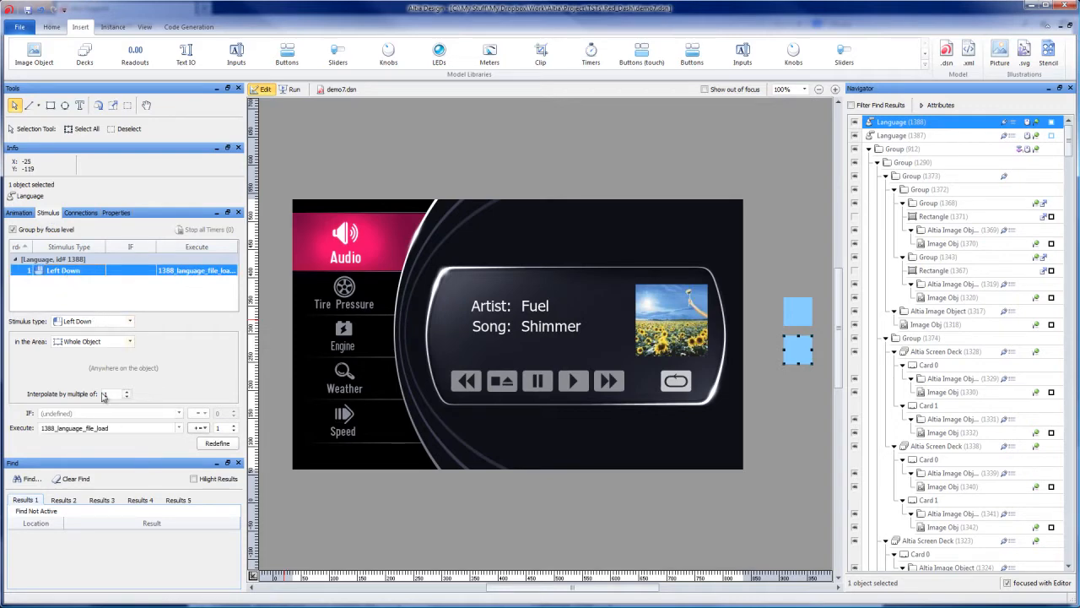
Step: Set the state of the lower Language object's 1388_language_file_load animation to 6
{"action": "left_click", "coordinate": [17, 212]}
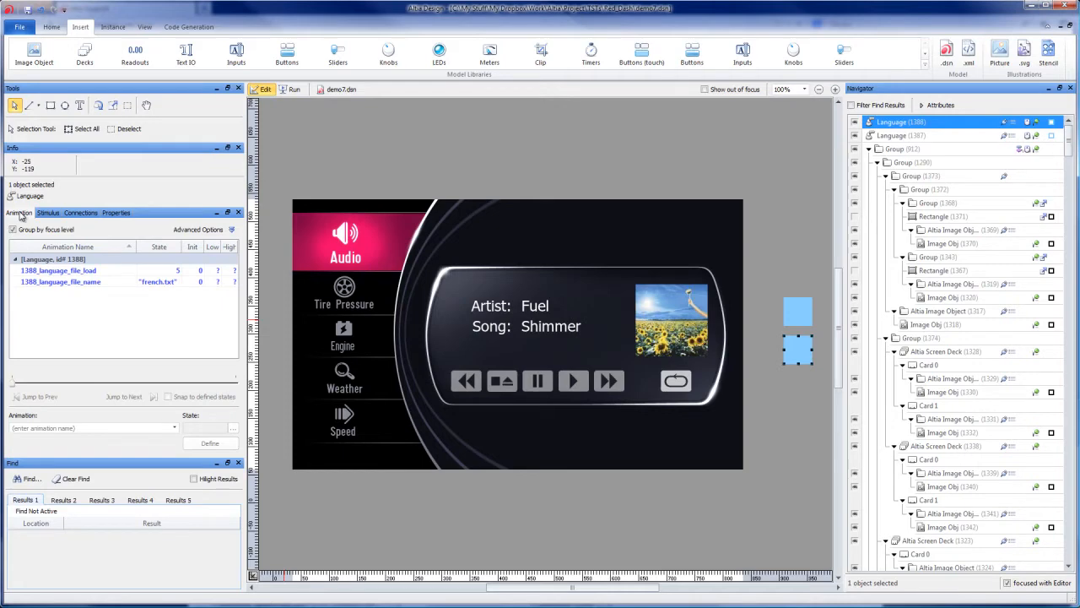
{"action": "left_click", "coordinate": [60, 270]}
{"action": "left_click", "coordinate": [103, 426]}
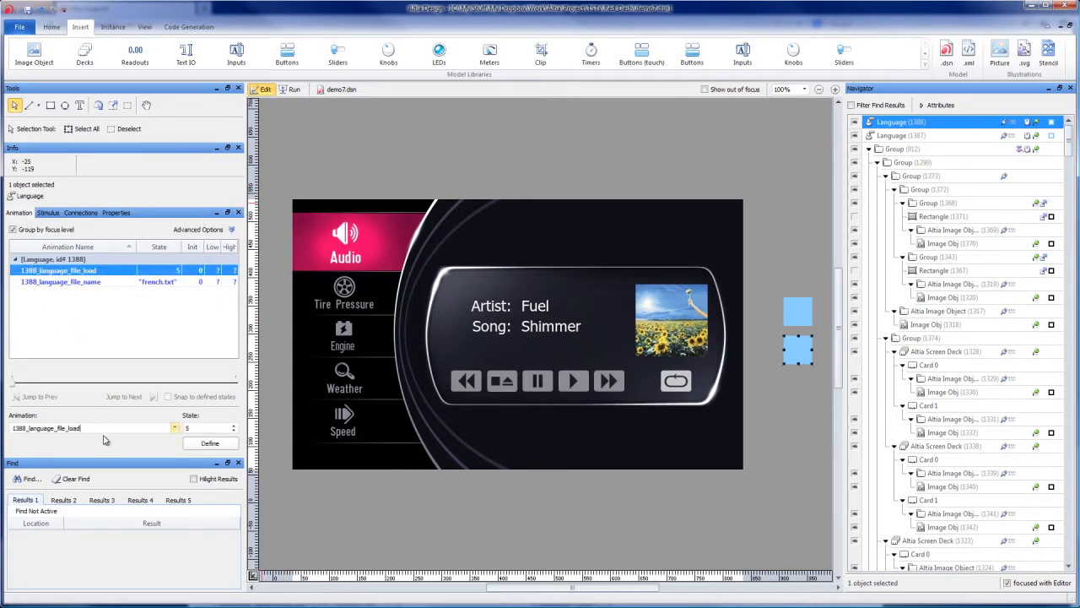
{"action": "left_click", "coordinate": [233, 426]}
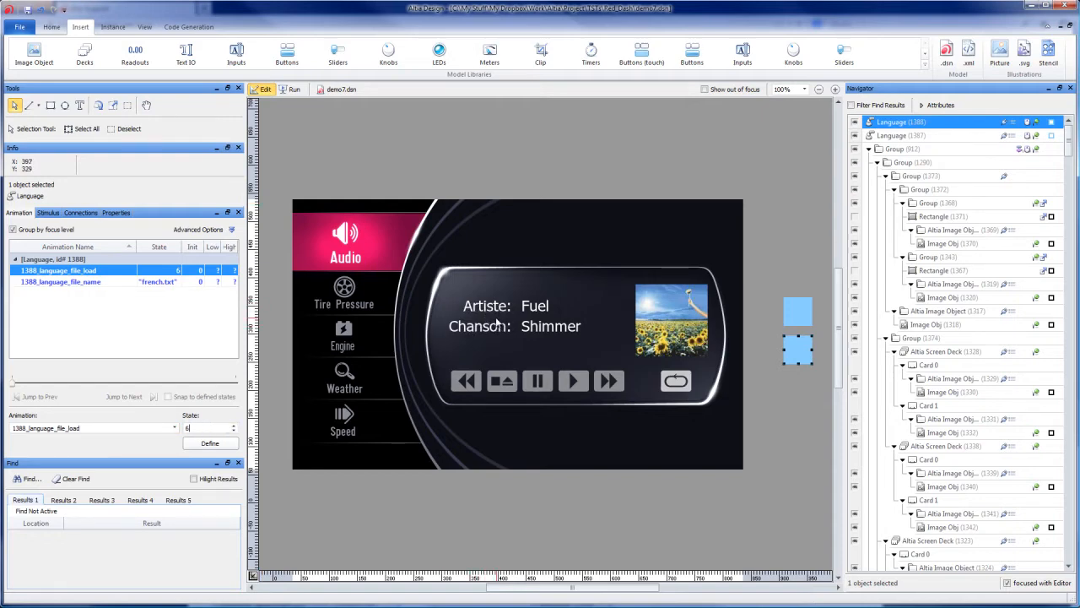
Step: Run the design, test both Language objects by alternating the audio labels between English and French, and return to Edit mode
{"action": "left_click", "coordinate": [48, 213]}
{"action": "left_click", "coordinate": [292, 89]}
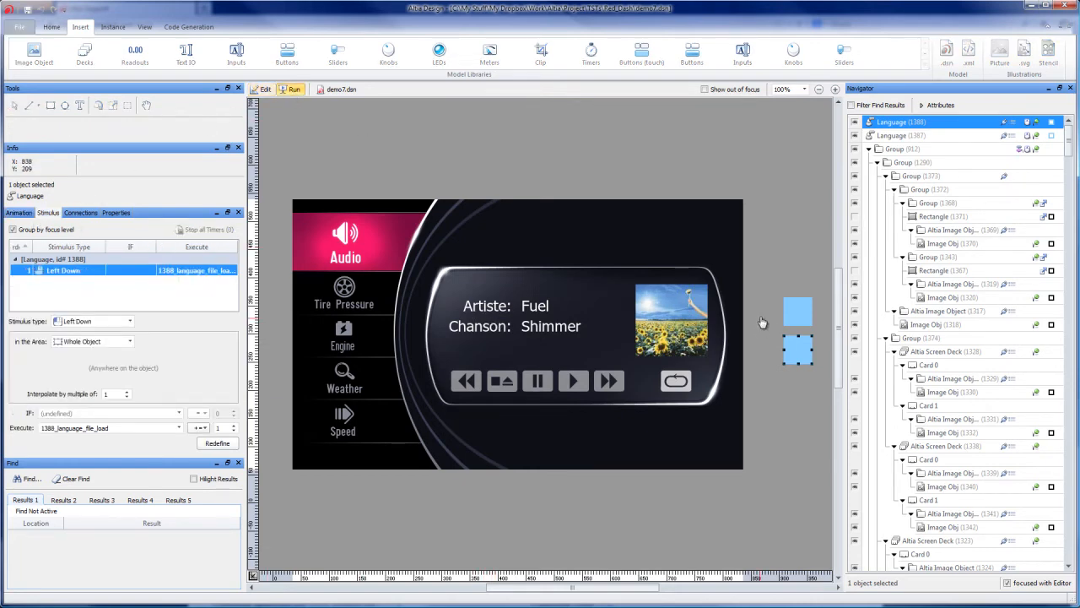
{"action": "left_click", "coordinate": [796, 314]}
{"action": "left_click", "coordinate": [800, 346]}
{"action": "left_click", "coordinate": [798, 314]}
{"action": "left_click", "coordinate": [801, 353]}
{"action": "left_click", "coordinate": [799, 313]}
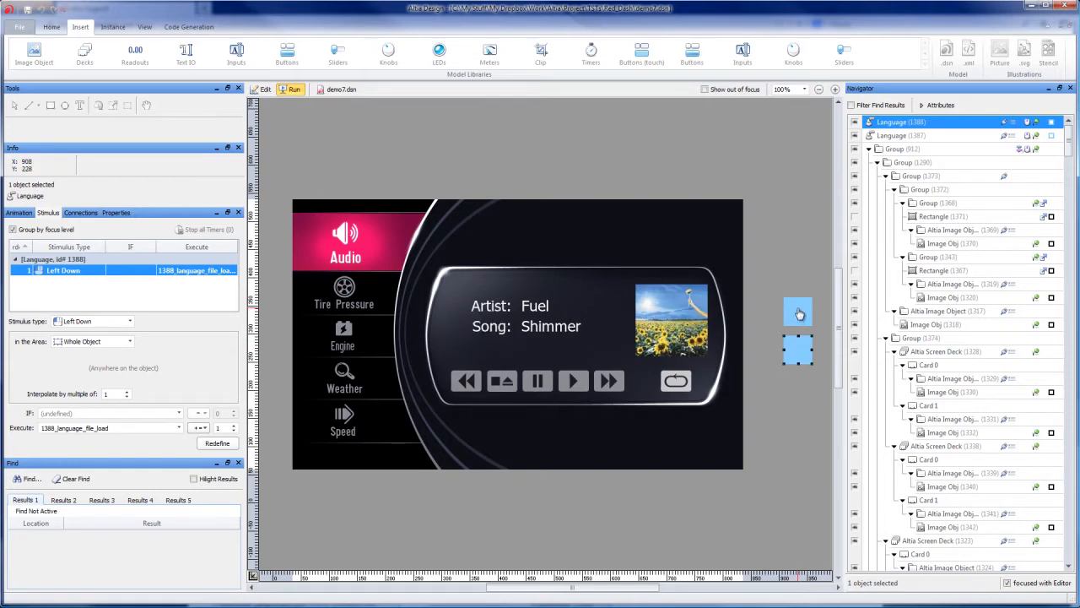
{"action": "left_click", "coordinate": [800, 356]}
{"action": "left_click", "coordinate": [799, 321]}
{"action": "left_click", "coordinate": [811, 355]}
{"action": "left_click", "coordinate": [809, 325]}
{"action": "left_click", "coordinate": [265, 90]}
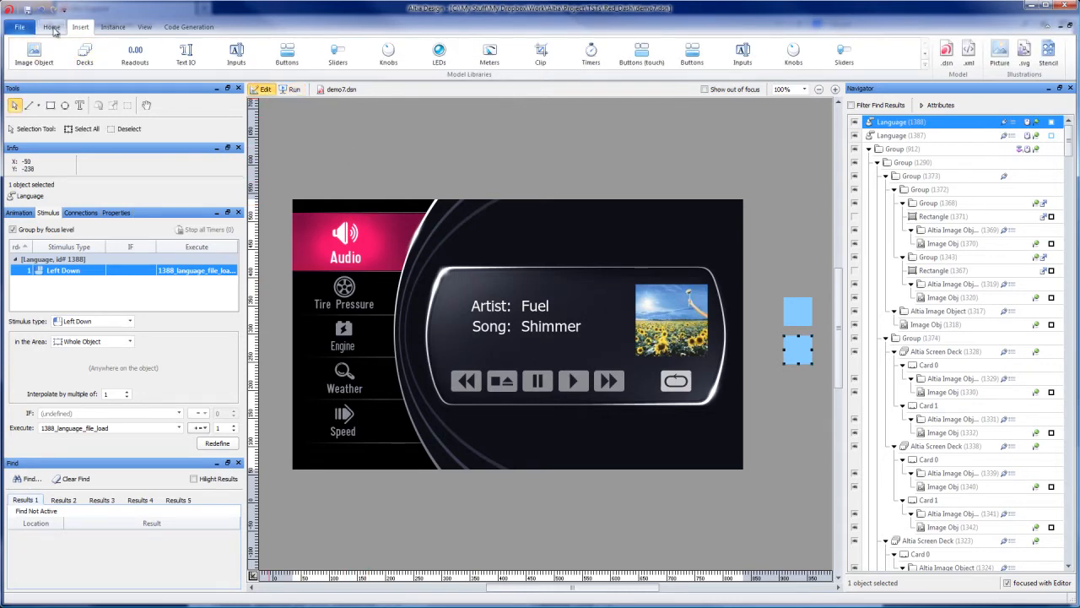
Step: Review the export options for a language configuration file, and return to the design without exporting
{"action": "left_click", "coordinate": [19, 29]}
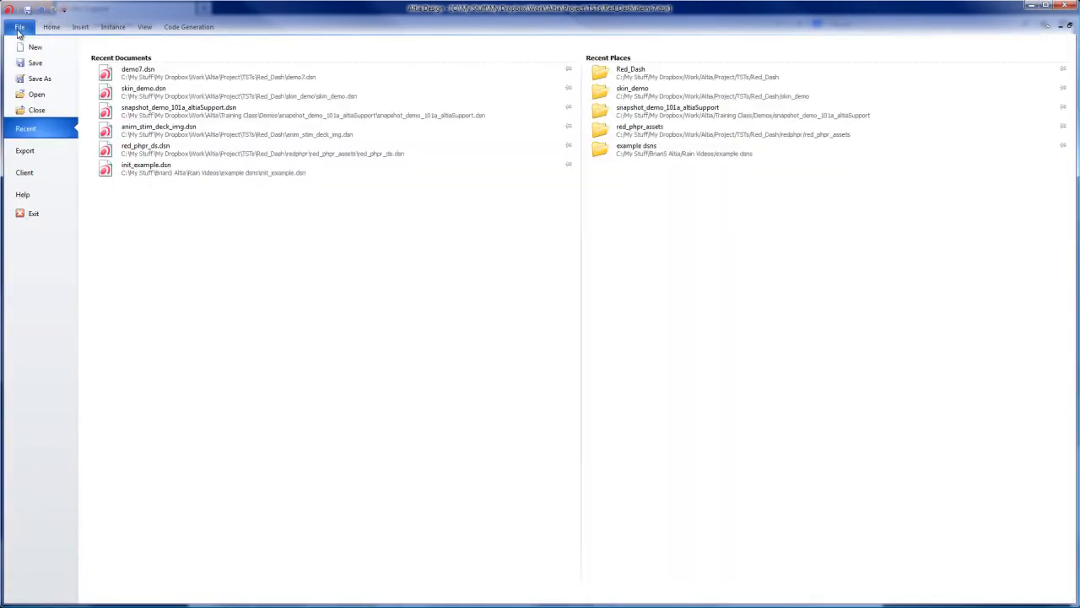
{"action": "left_click", "coordinate": [26, 152]}
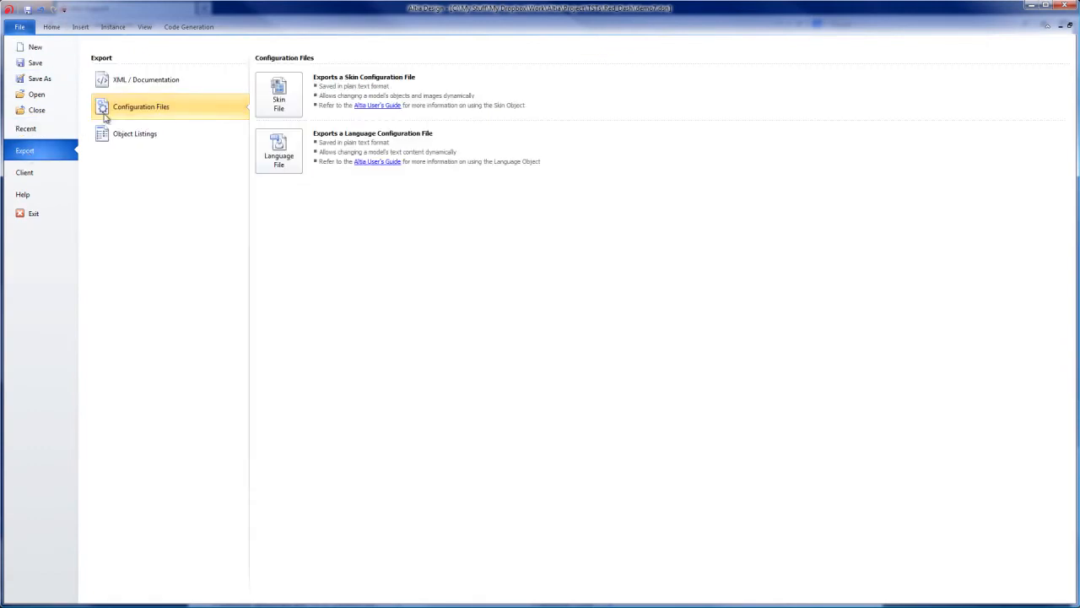
{"action": "left_click", "coordinate": [282, 154]}
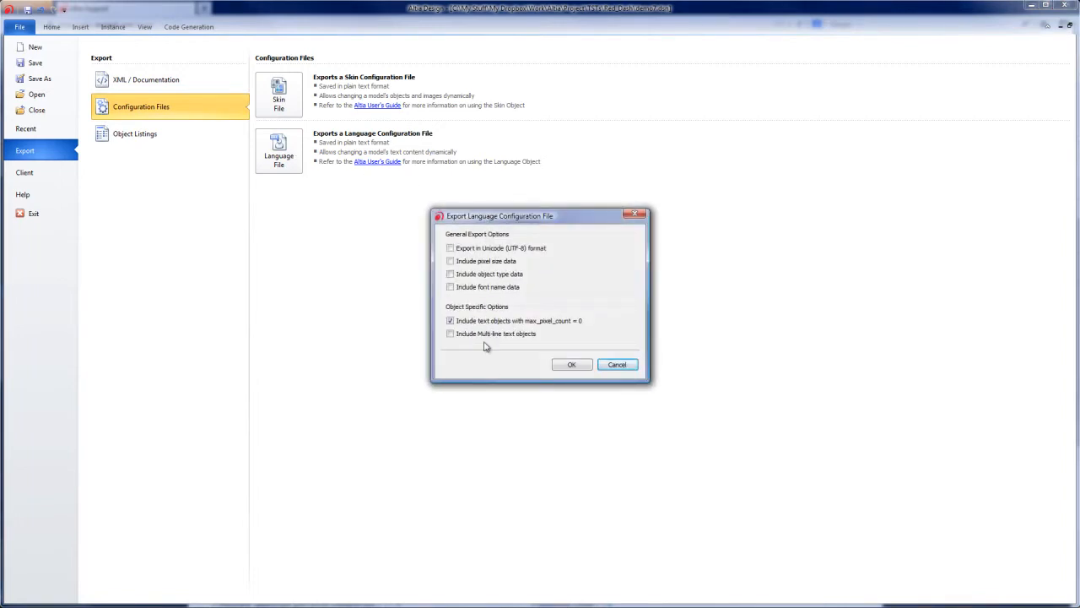
{"action": "left_click", "coordinate": [612, 366]}
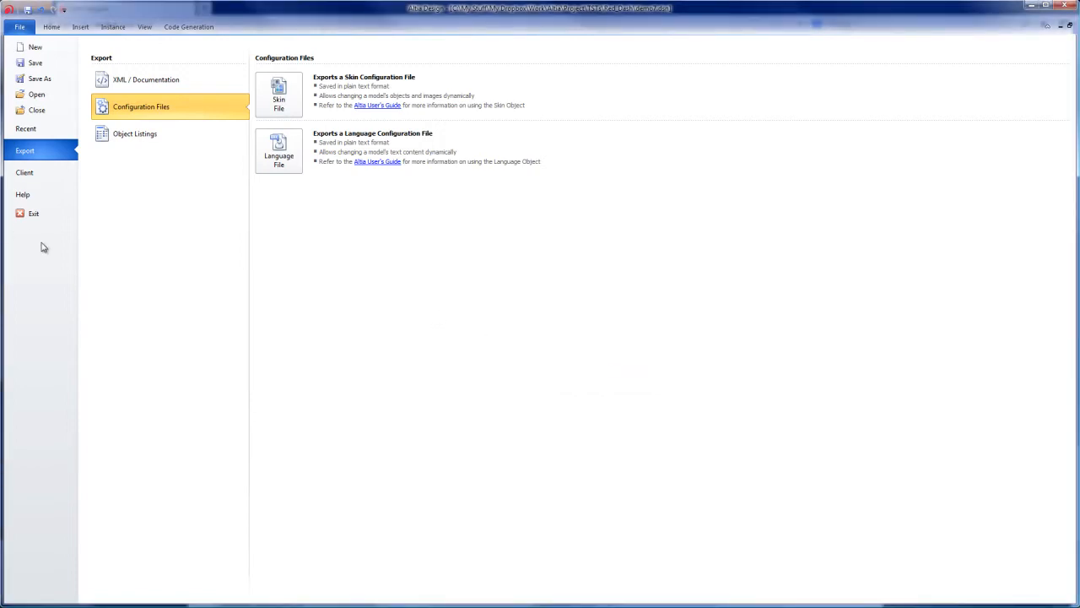
{"action": "left_click", "coordinate": [51, 27]}
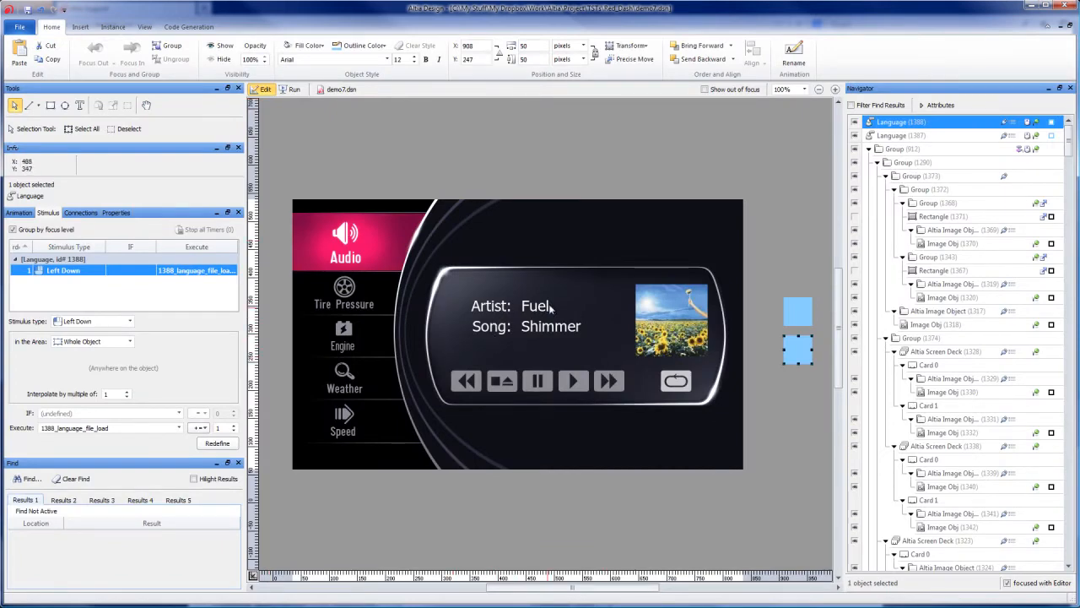
Step: Focus into the nested audio text groups down to the label level and select the Artist: readout
{"action": "double_click", "coordinate": [478, 311]}
{"action": "double_click", "coordinate": [479, 311]}
{"action": "double_click", "coordinate": [478, 310]}
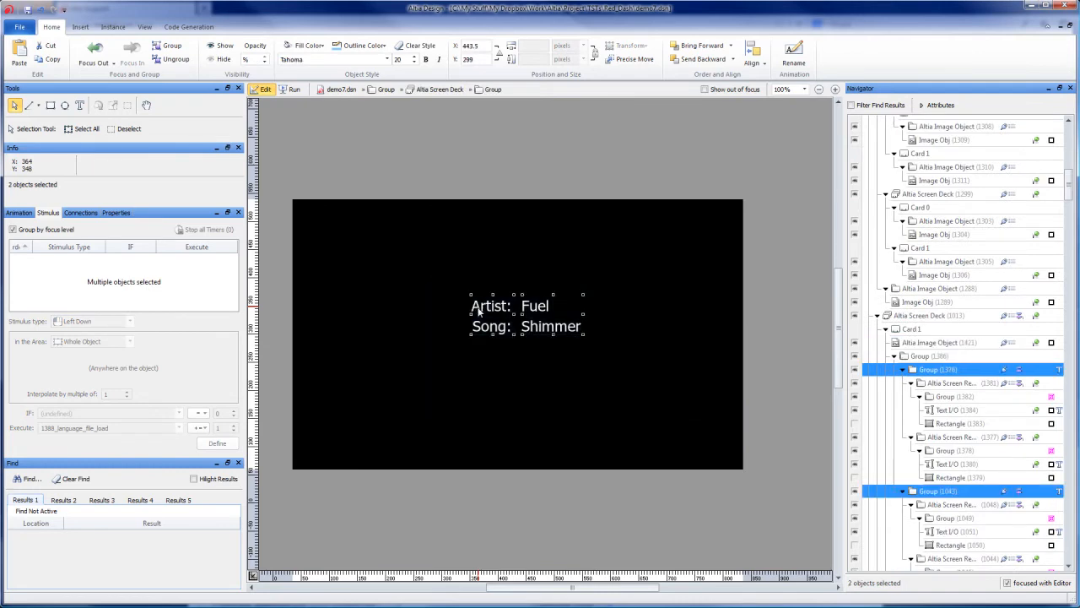
{"action": "double_click", "coordinate": [479, 310]}
{"action": "right_click", "coordinate": [468, 185]}
{"action": "left_click", "coordinate": [416, 176]}
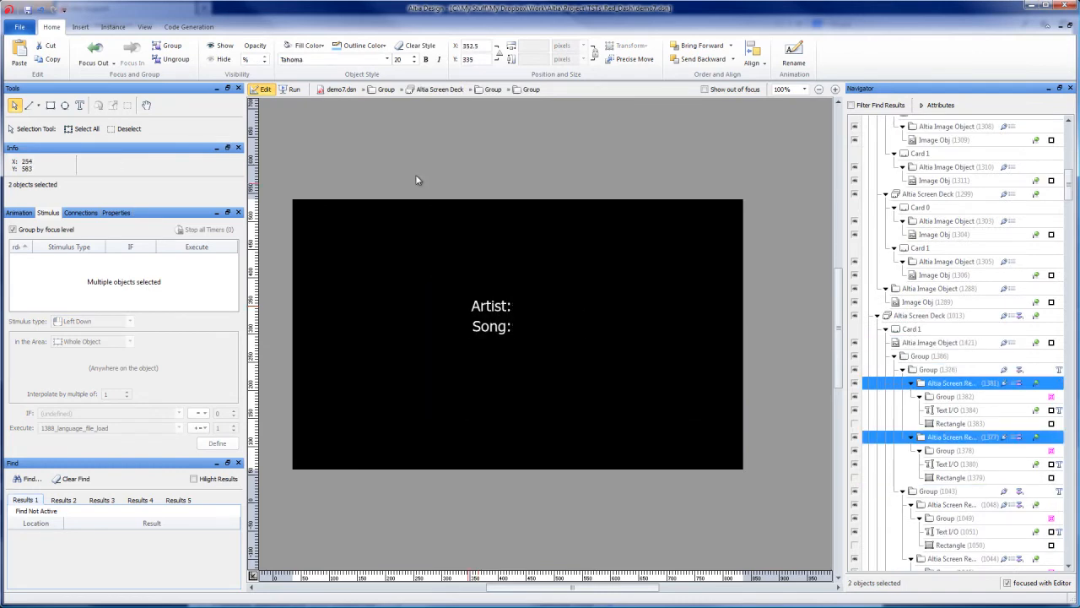
{"action": "left_click", "coordinate": [504, 311]}
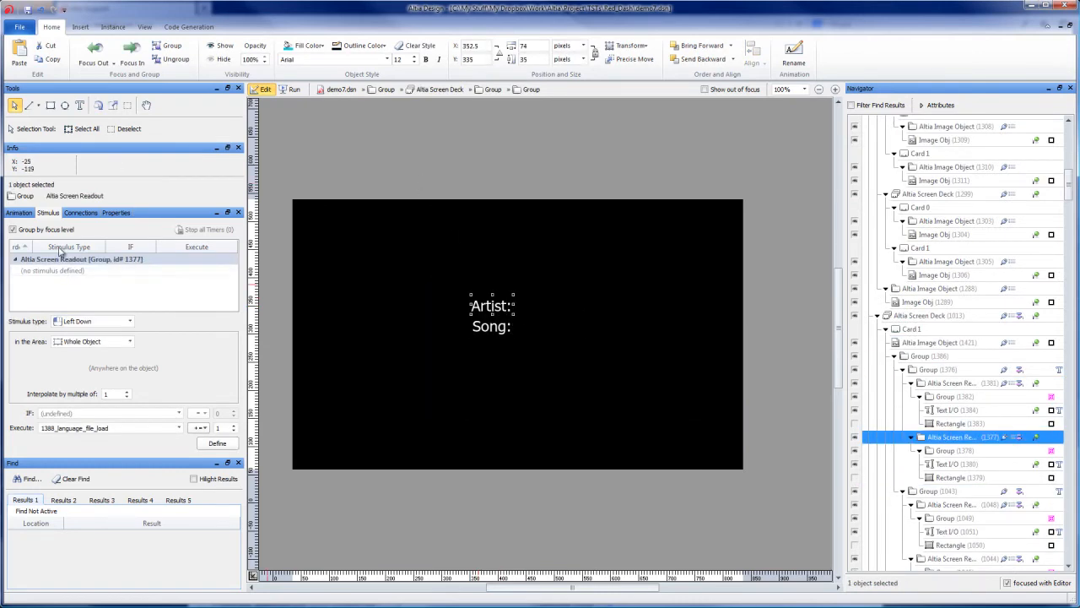
Step: Inspect the Artist: readout's custom properties and its audio_lbl_artist_text animation, and deselect the readout
{"action": "left_click", "coordinate": [118, 213]}
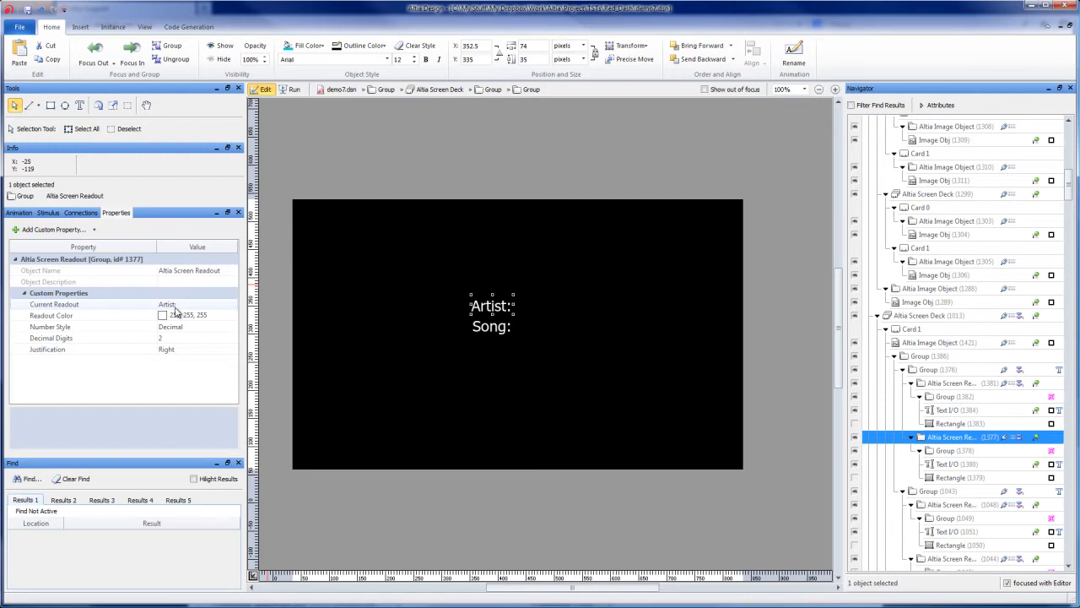
{"action": "left_click", "coordinate": [23, 213]}
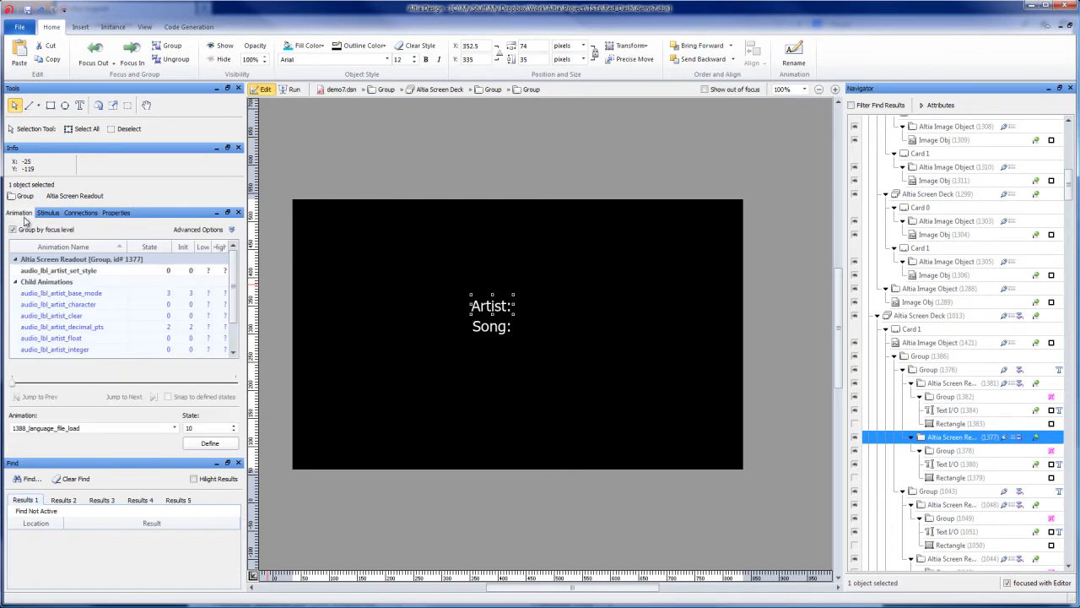
{"action": "scroll", "coordinate": [118, 347], "scroll_direction": "down", "scroll_amount": 1}
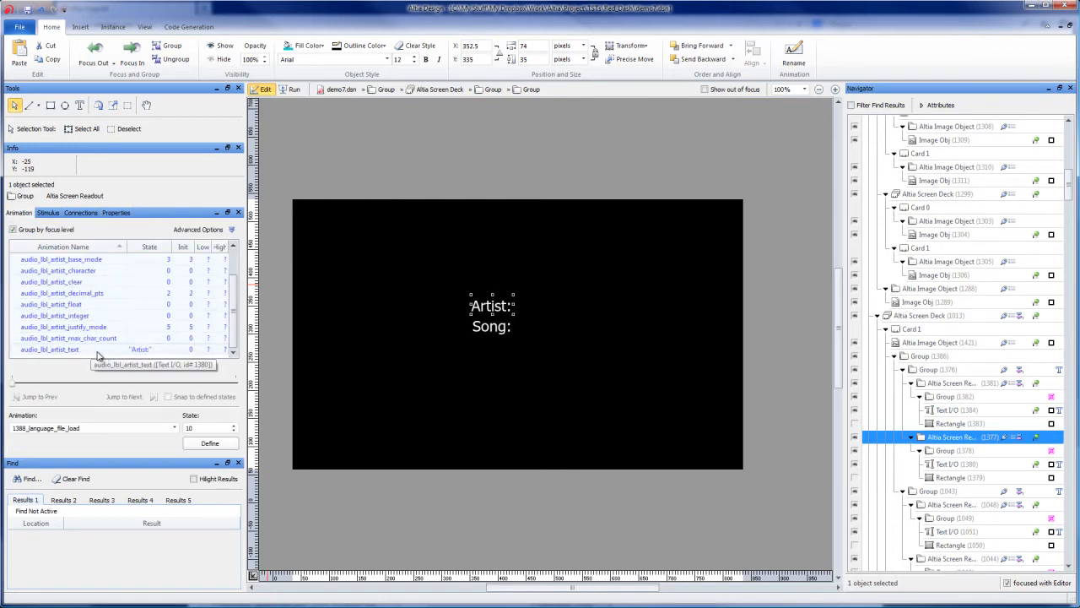
{"action": "left_click", "coordinate": [49, 352]}
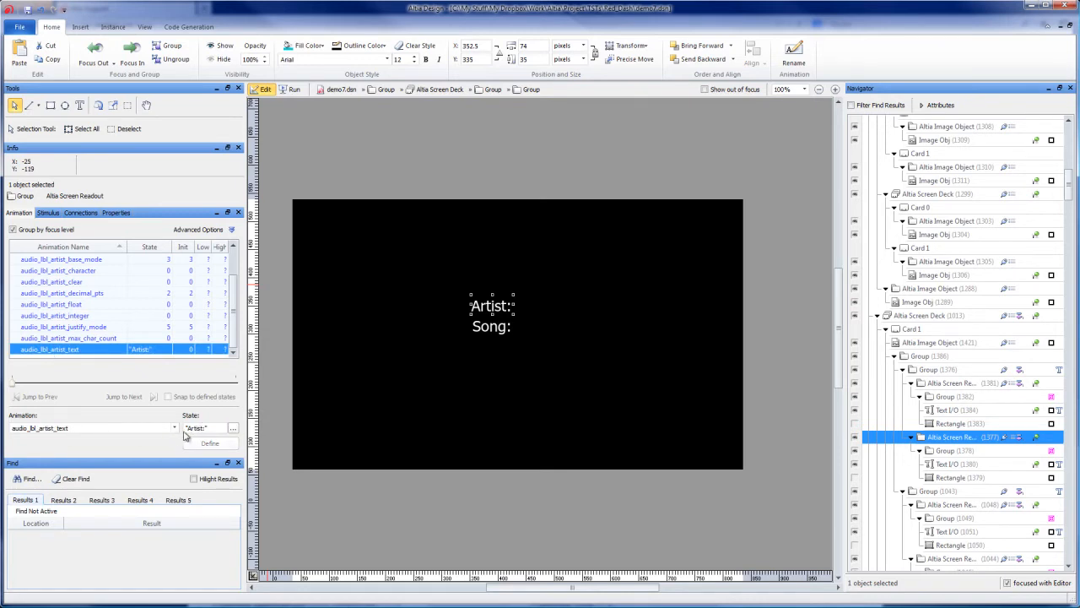
{"action": "left_click", "coordinate": [358, 139]}
Step: Open french.txt and english.txt from the design's working directory, Red_Dash
{"action": "left_click", "coordinate": [194, 28]}
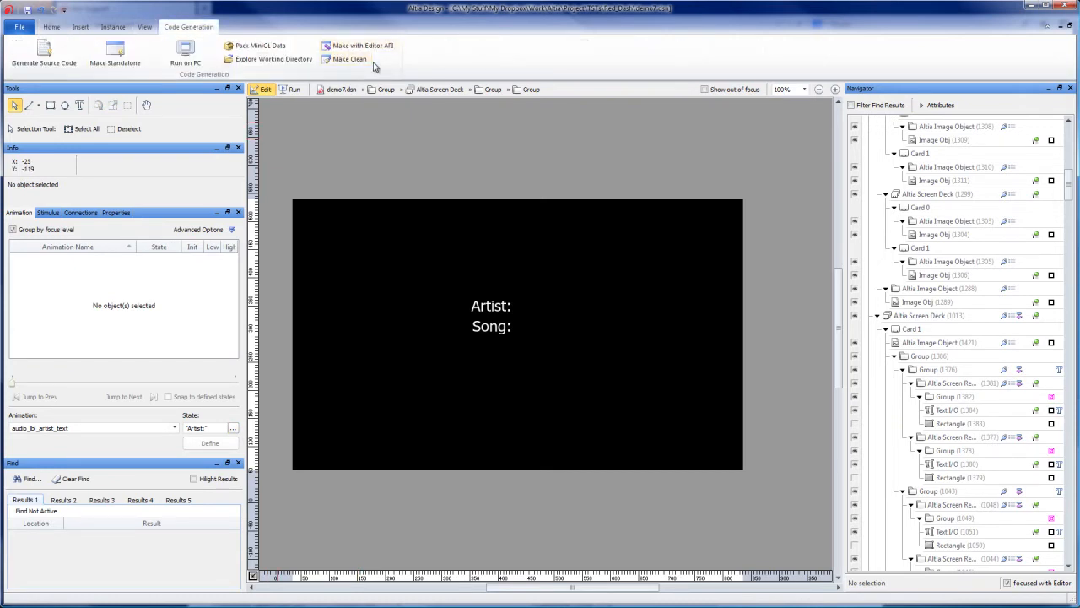
{"action": "left_click", "coordinate": [291, 63]}
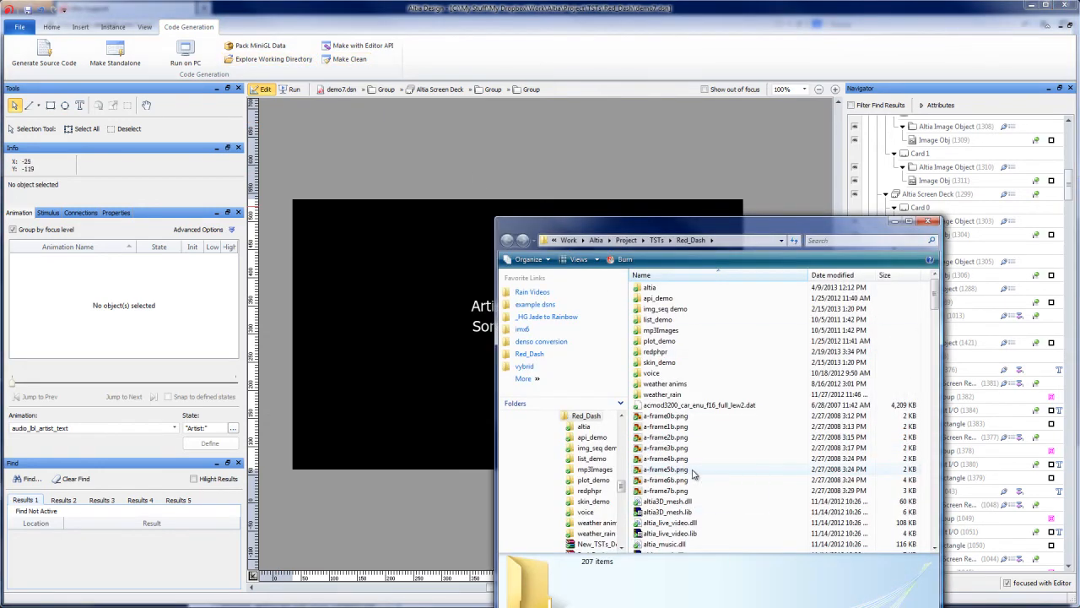
{"action": "key", "text": "f"}
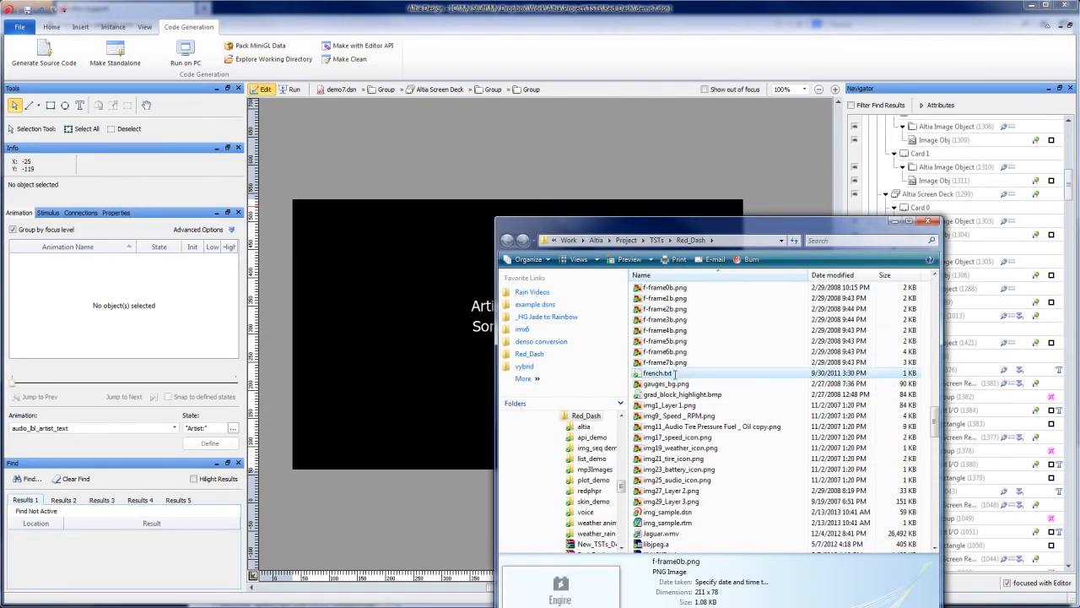
{"action": "double_click", "coordinate": [675, 373]}
{"action": "left_click", "coordinate": [675, 512]}
{"action": "scroll", "coordinate": [678, 513], "scroll_direction": "up", "scroll_amount": 1}
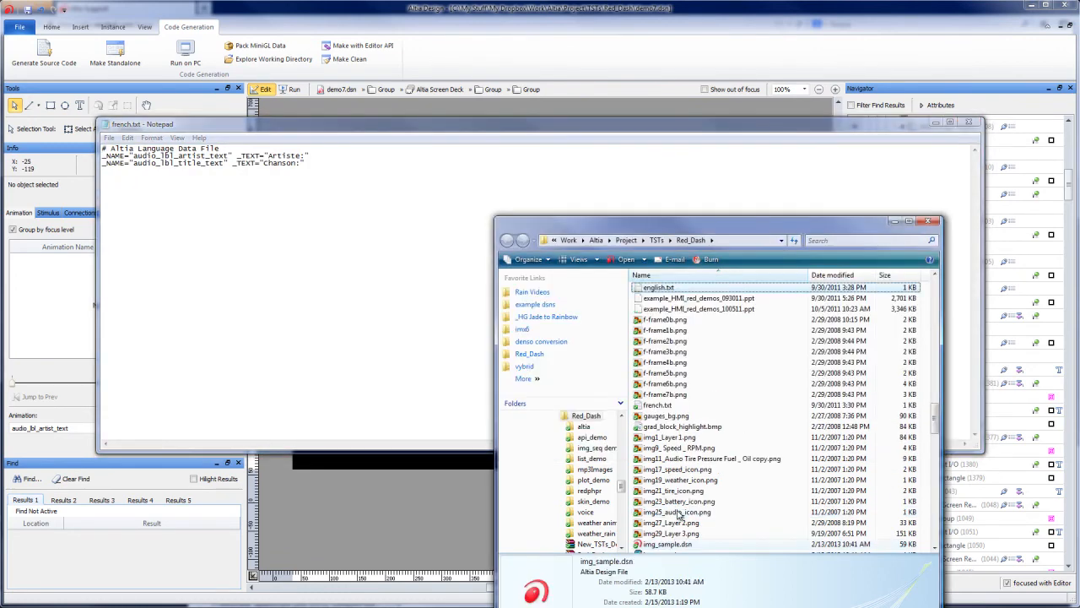
{"action": "double_click", "coordinate": [659, 287]}
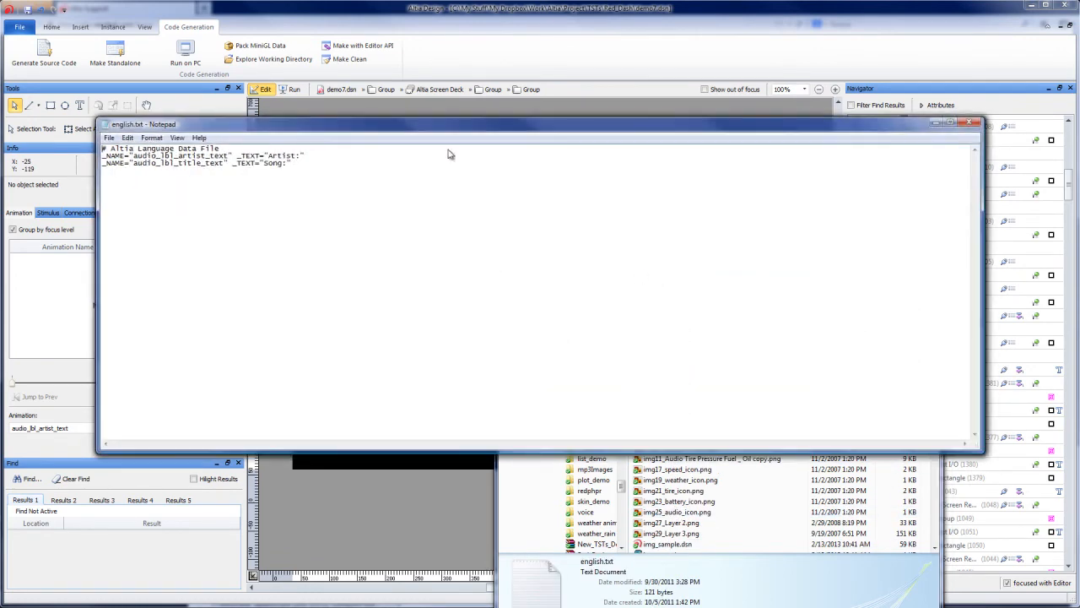
Step: Arrange the english.txt window just below the french.txt text and highlight the audio_lbl_artist_text name in it
{"action": "left_click_drag", "start_coordinate": [382, 126], "coordinate": [387, 202]}
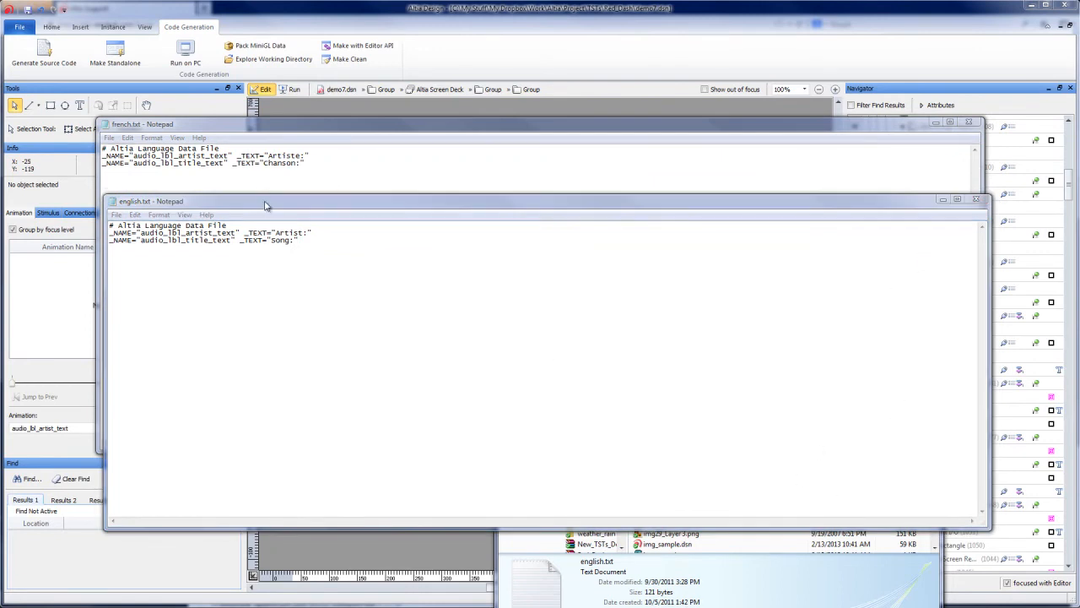
{"action": "left_click_drag", "start_coordinate": [265, 204], "coordinate": [256, 186]}
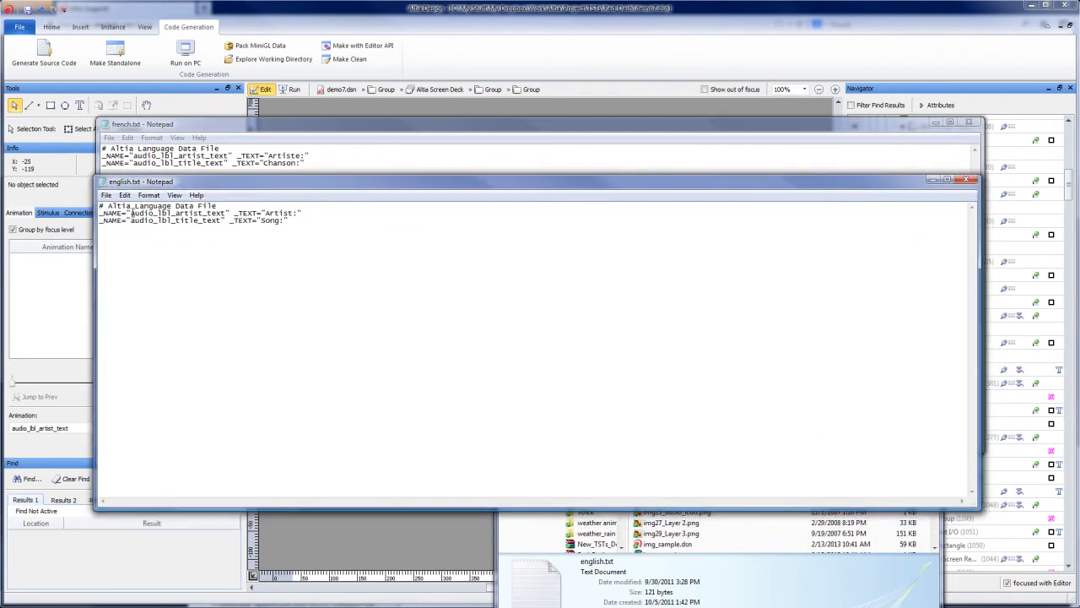
{"action": "left_click_drag", "start_coordinate": [129, 212], "coordinate": [223, 213]}
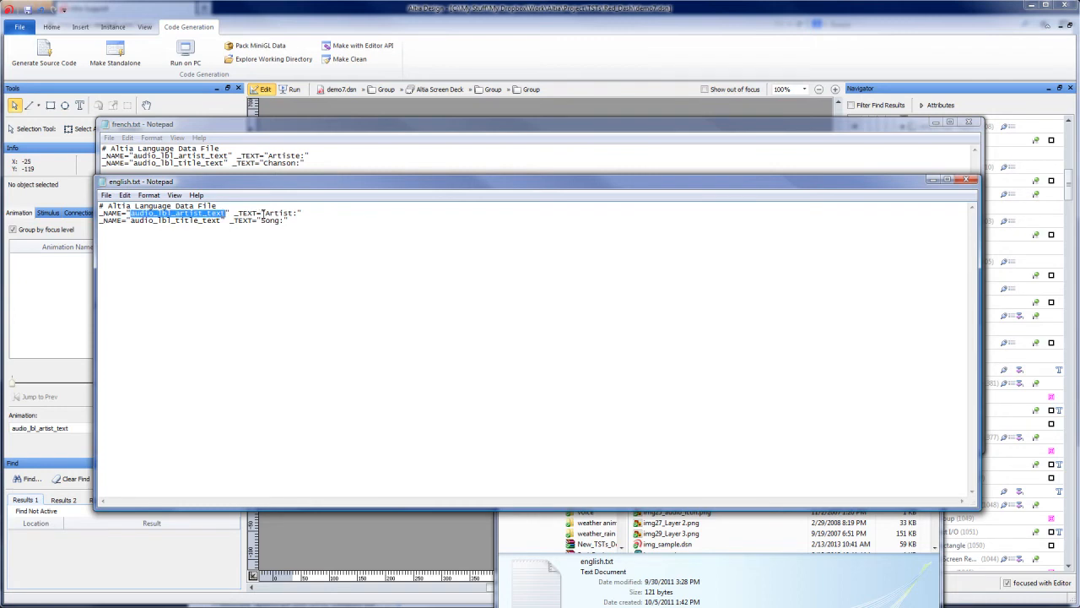
Step: Highlight the Artist: text value in english.txt, the file's entire contents, and the artist label's _TEXT entry, and clear the highlight
{"action": "left_click_drag", "start_coordinate": [263, 212], "coordinate": [297, 212]}
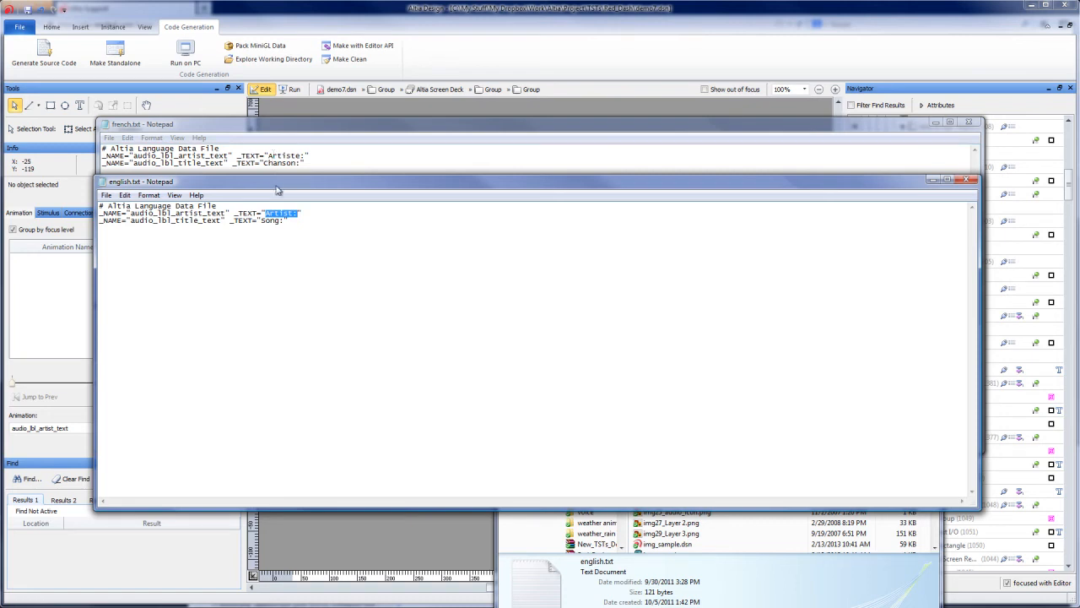
{"action": "left_click", "coordinate": [312, 222]}
{"action": "key", "text": "ctrl+a"}
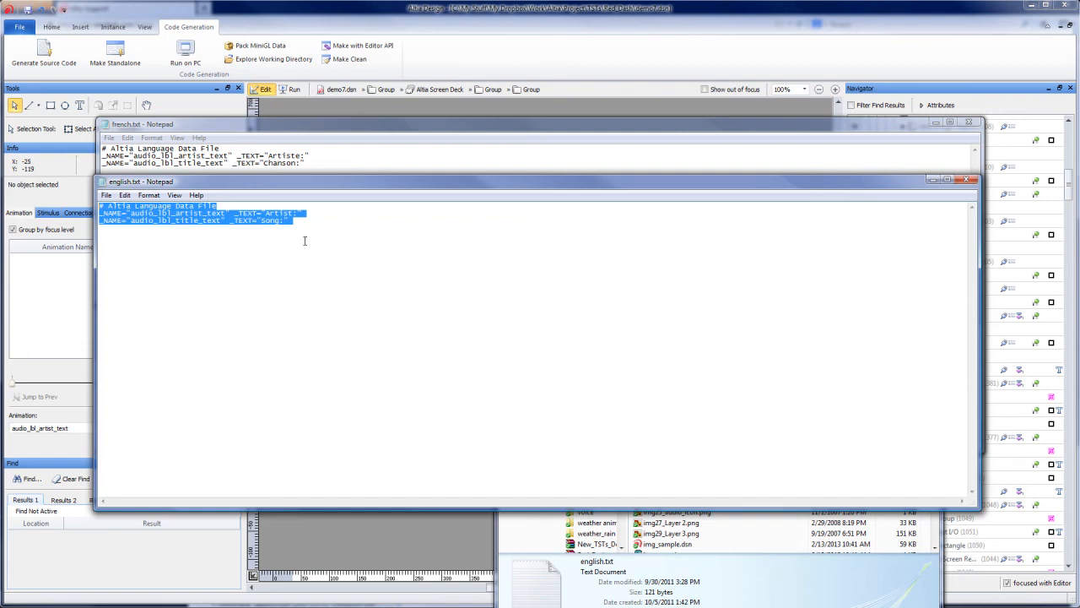
{"action": "double_click", "coordinate": [273, 212]}
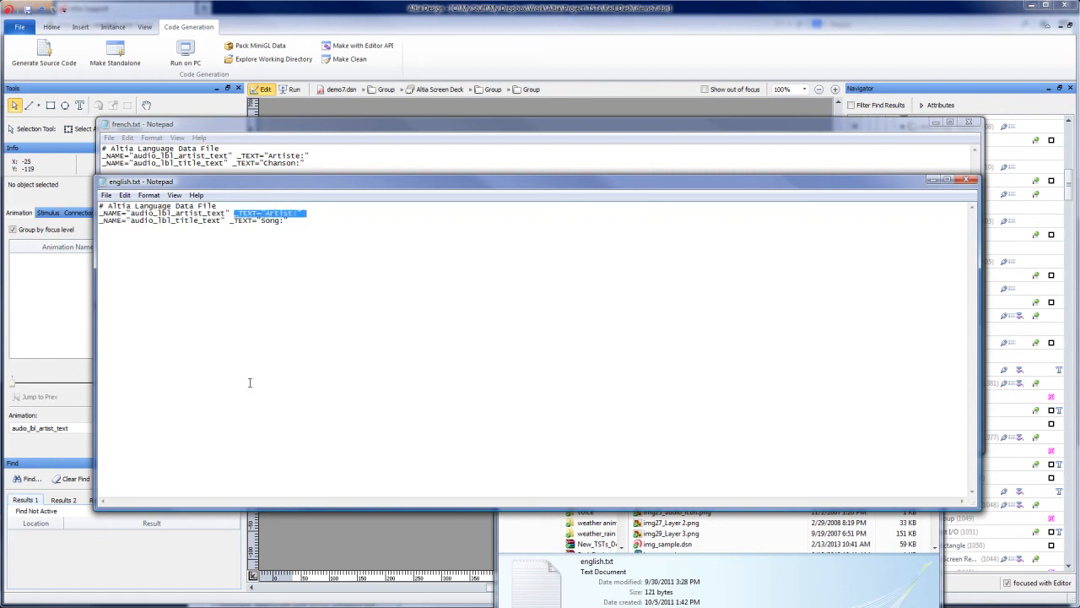
{"action": "left_click", "coordinate": [221, 323]}
Step: Close english.txt, french.txt and the Red_Dash folder window, and return the focus to the top level of demo7.dsn
{"action": "left_click", "coordinate": [968, 180]}
{"action": "left_click", "coordinate": [969, 123]}
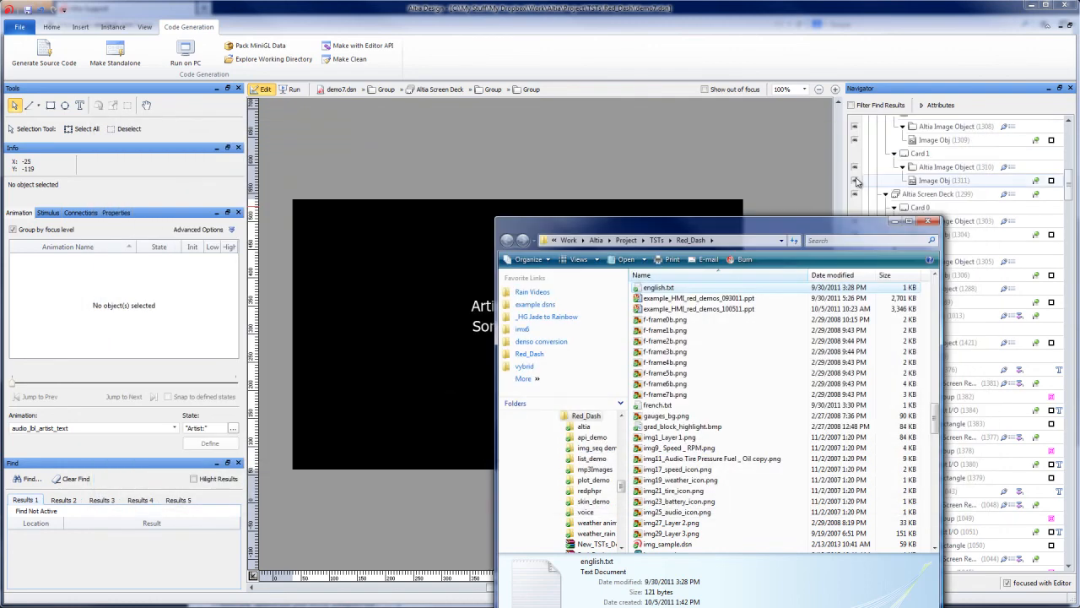
{"action": "left_click", "coordinate": [928, 221]}
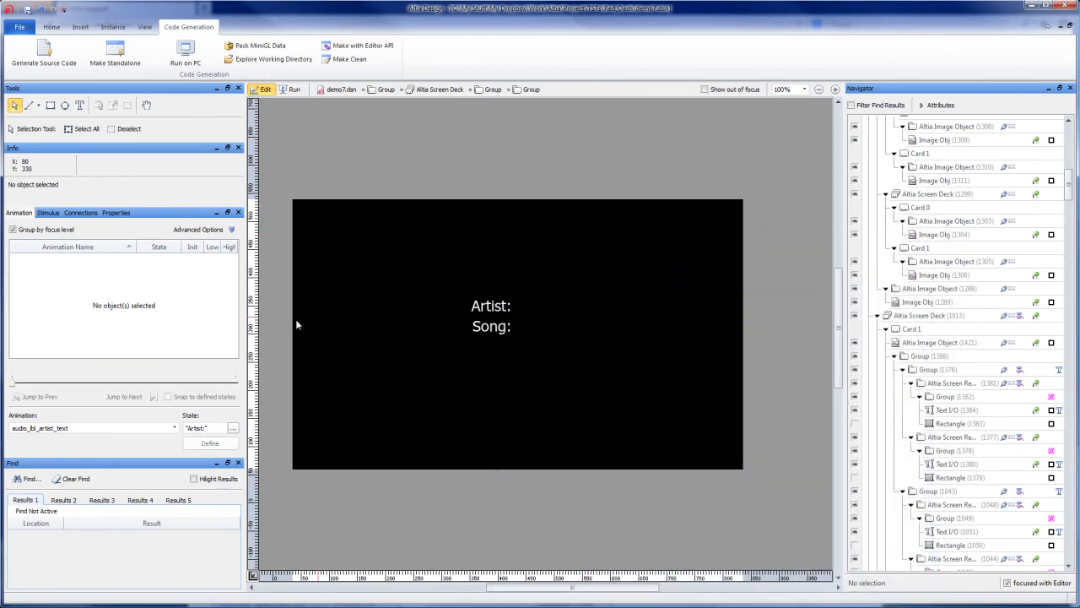
{"action": "left_click", "coordinate": [341, 89]}
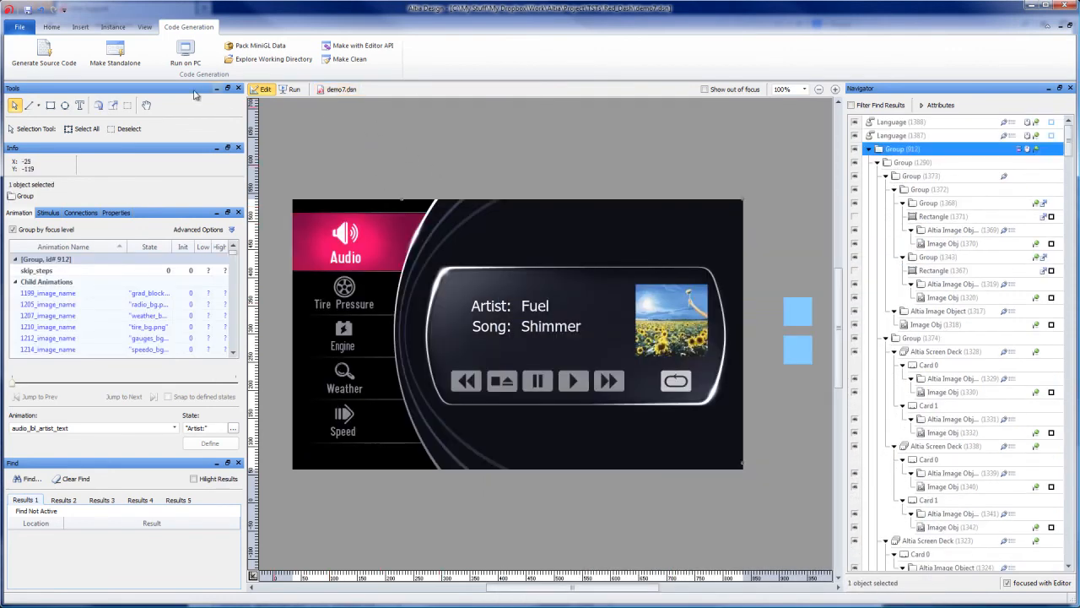
Step: Run the design and switch the audio labels back and forth between French and English with the two Language objects, finishing in English
{"action": "left_click", "coordinate": [290, 88]}
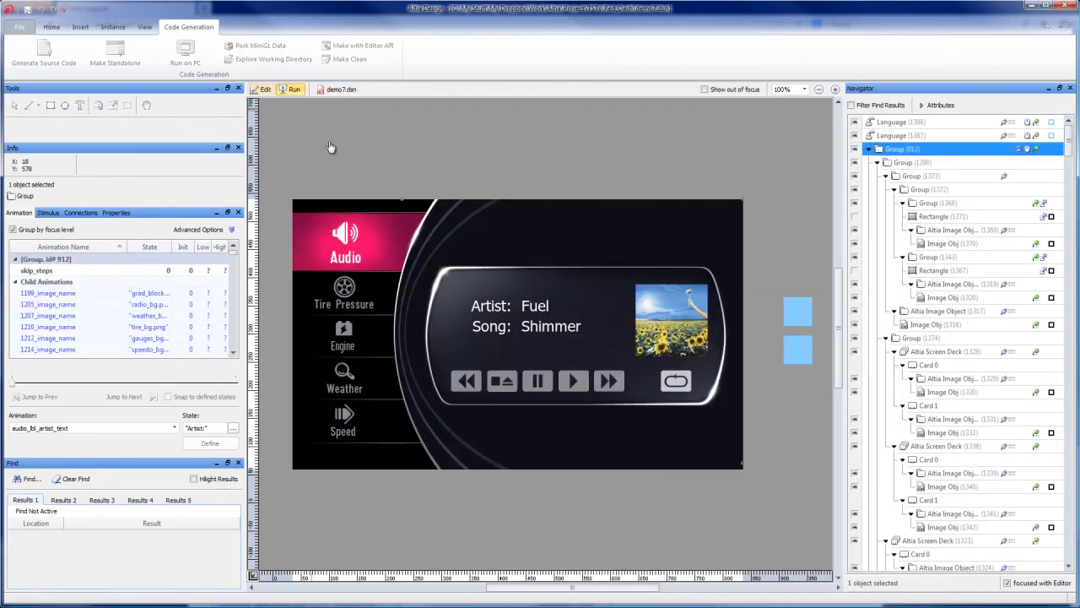
{"action": "left_click", "coordinate": [801, 346]}
{"action": "left_click", "coordinate": [798, 325]}
{"action": "left_click", "coordinate": [799, 353]}
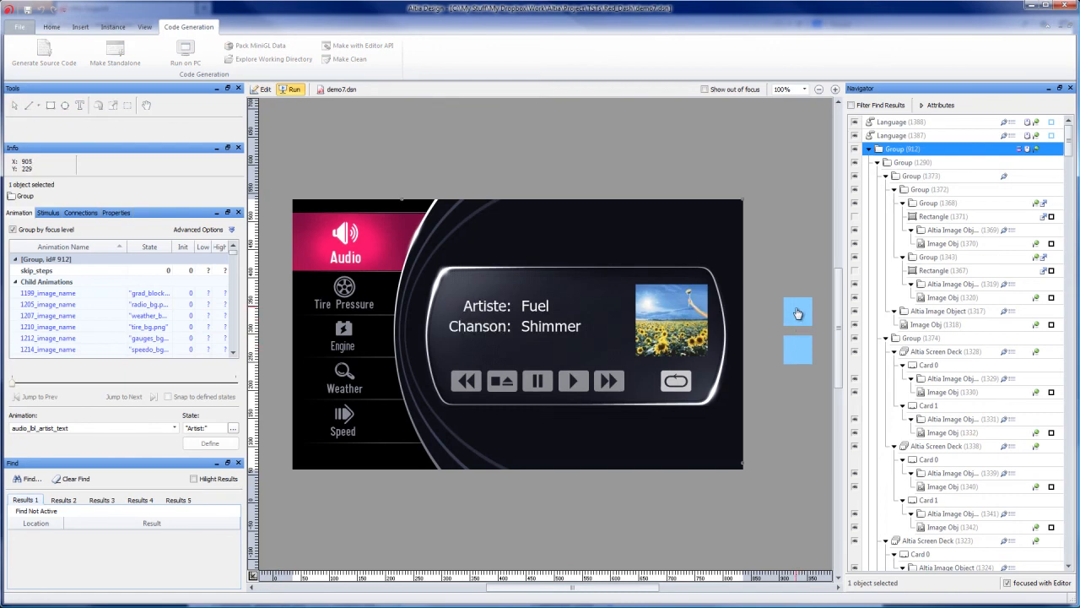
{"action": "left_click", "coordinate": [798, 314]}
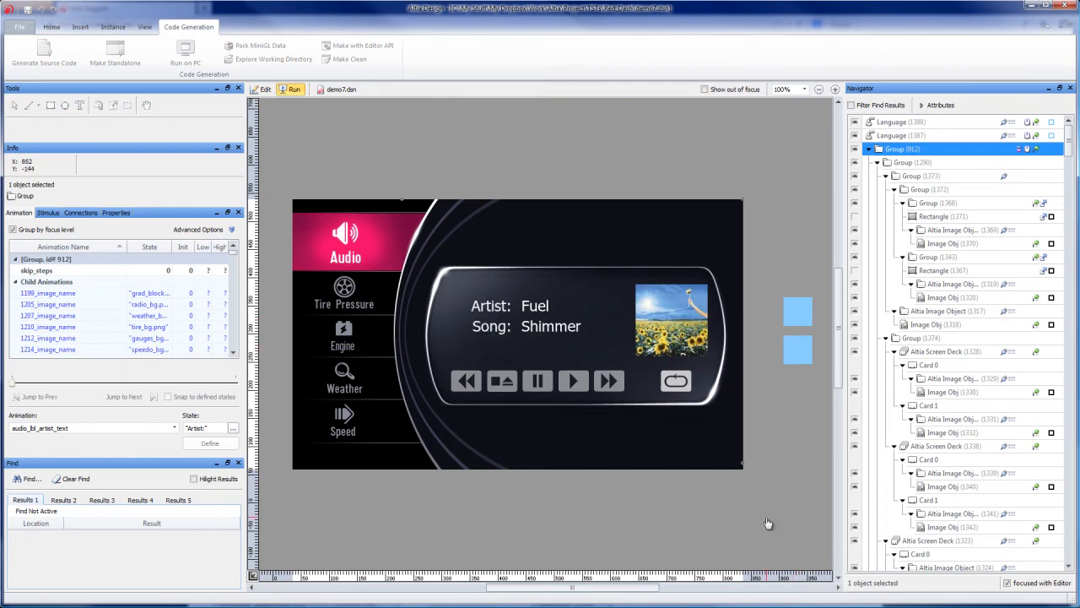